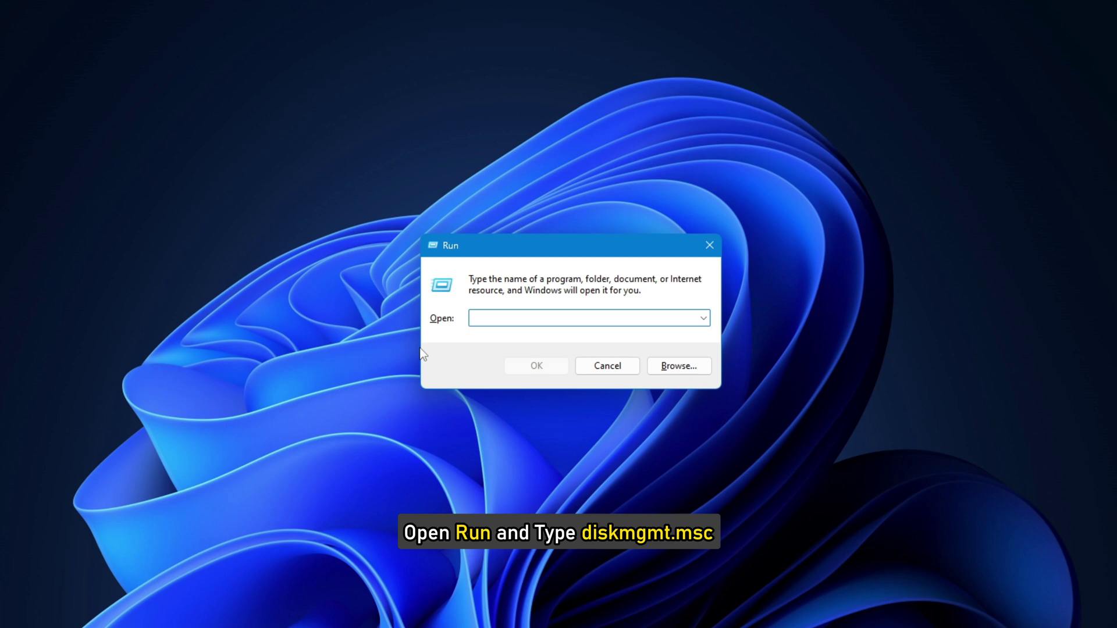
type("diskmgmt.msc")
Open Disk Management and set the offline Disk 0 to Online
left_click(535, 365)
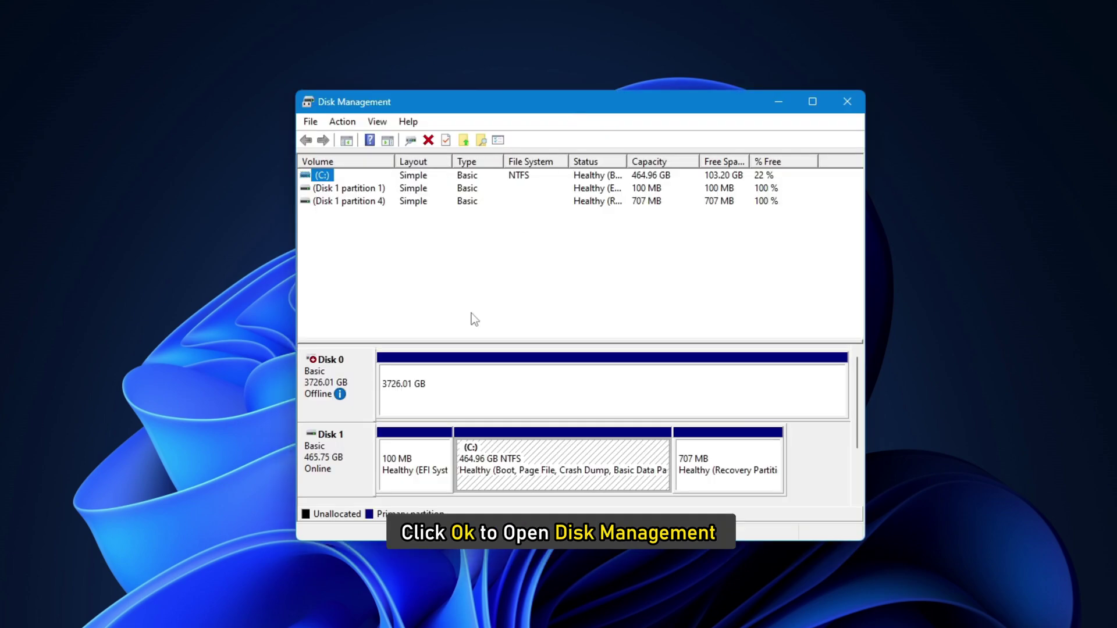
right_click(344, 384)
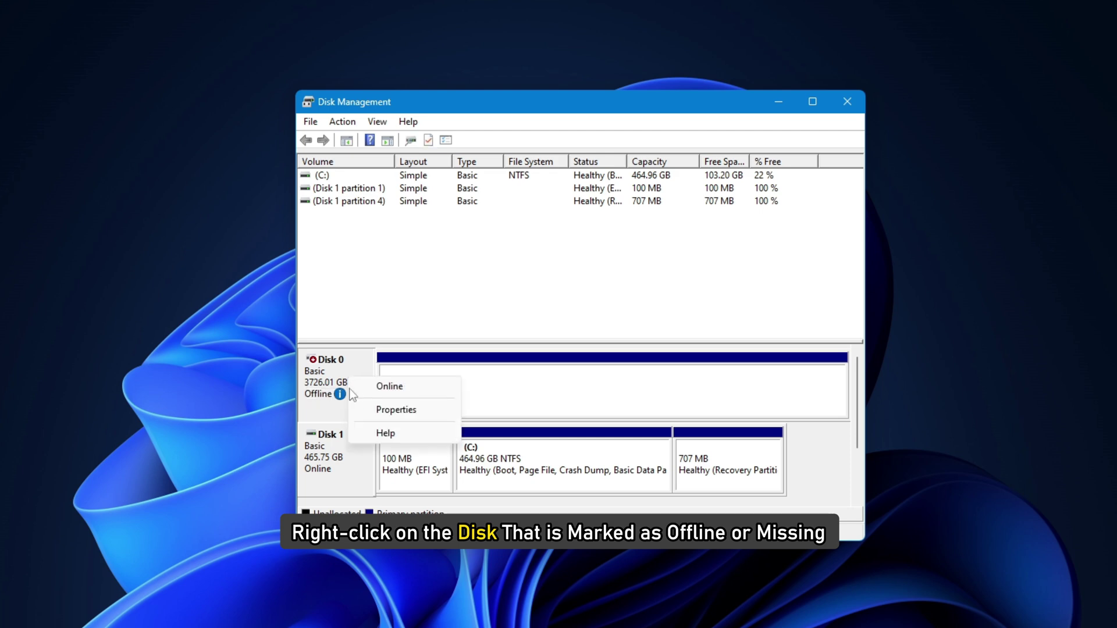
left_click(397, 388)
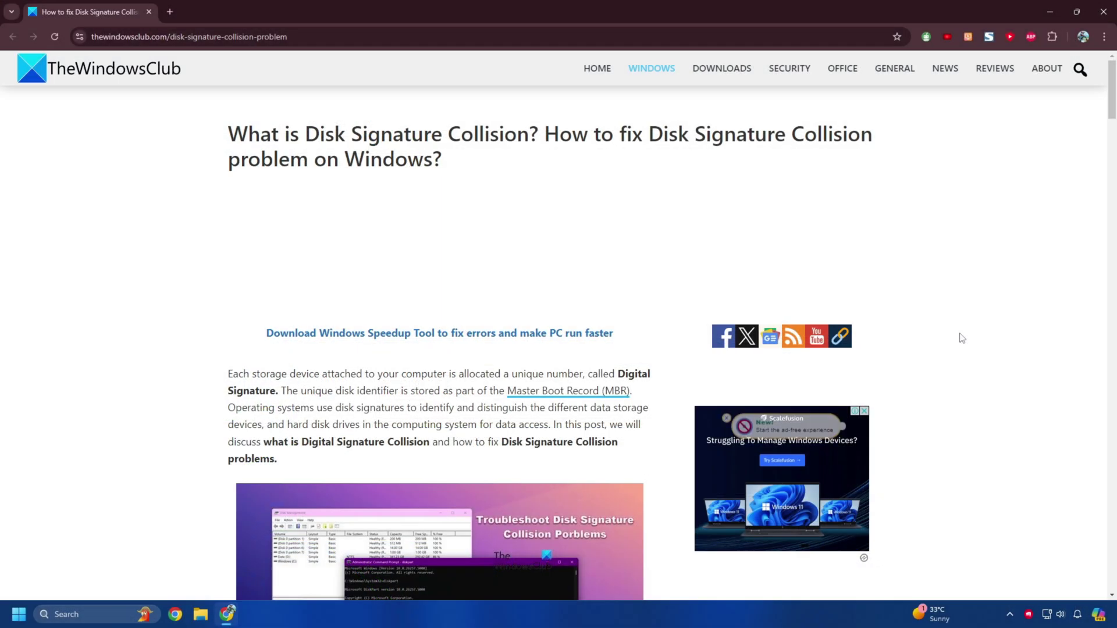
scroll(737, 387, "down", 4)
scroll(738, 387, "down", 4)
scroll(738, 387, "down", 4)
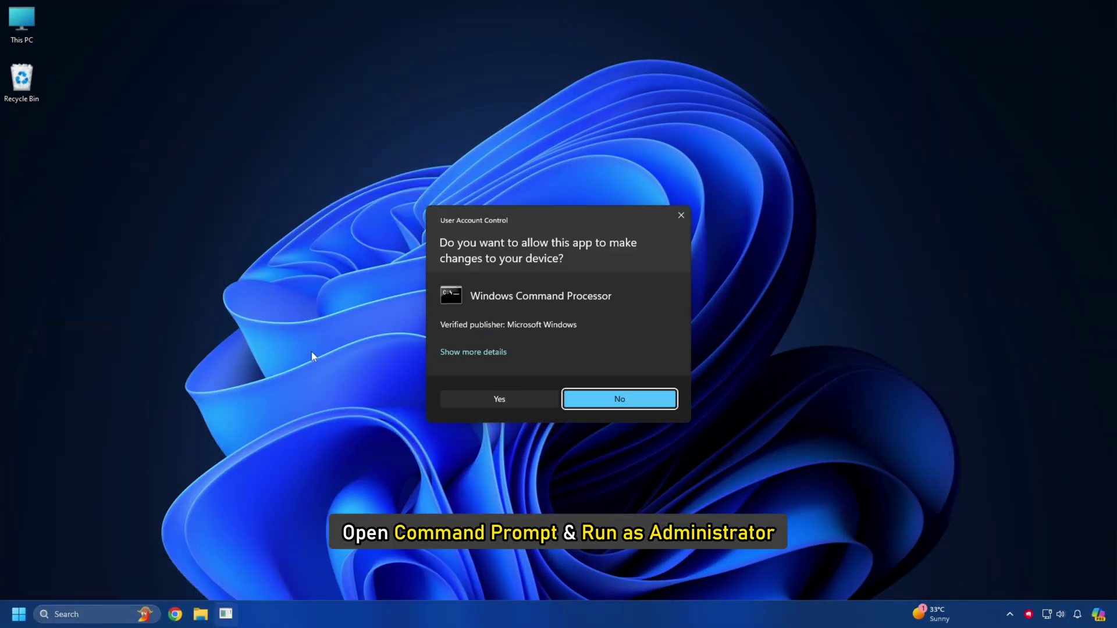
Approve administrator rights for Command Prompt and start DiskPart with the Diskpart command
left_click(504, 399)
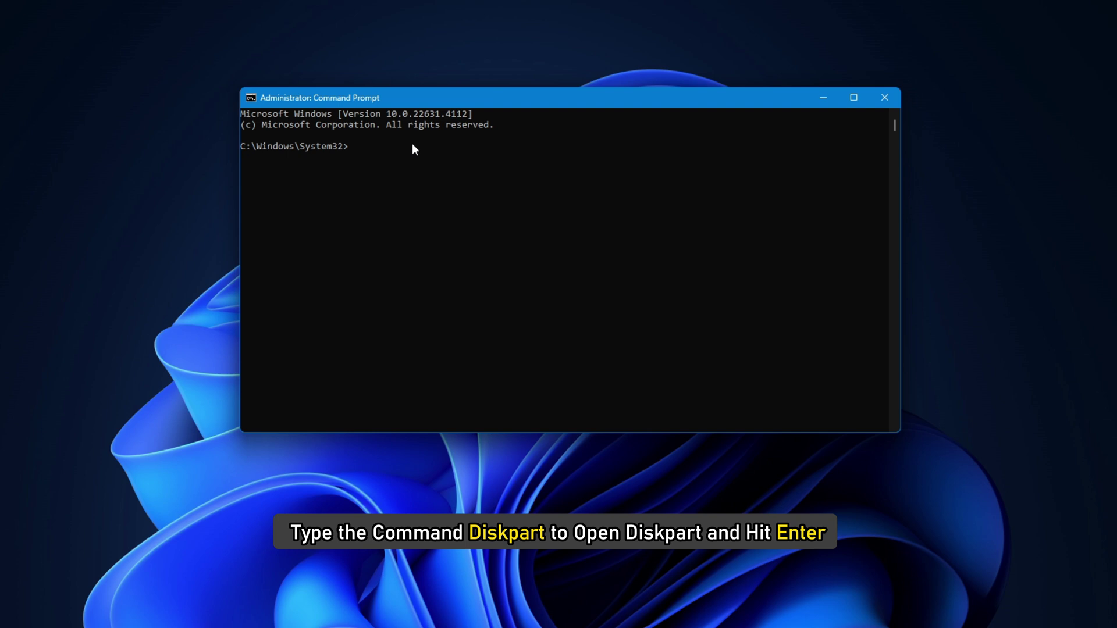
type("Diskpart")
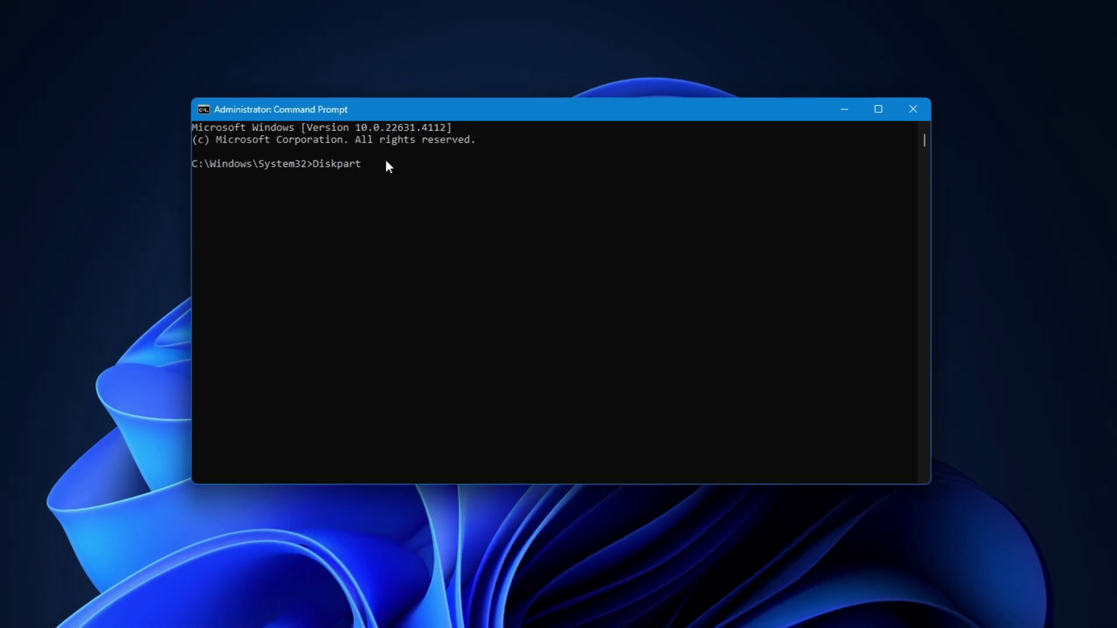
key("Return")
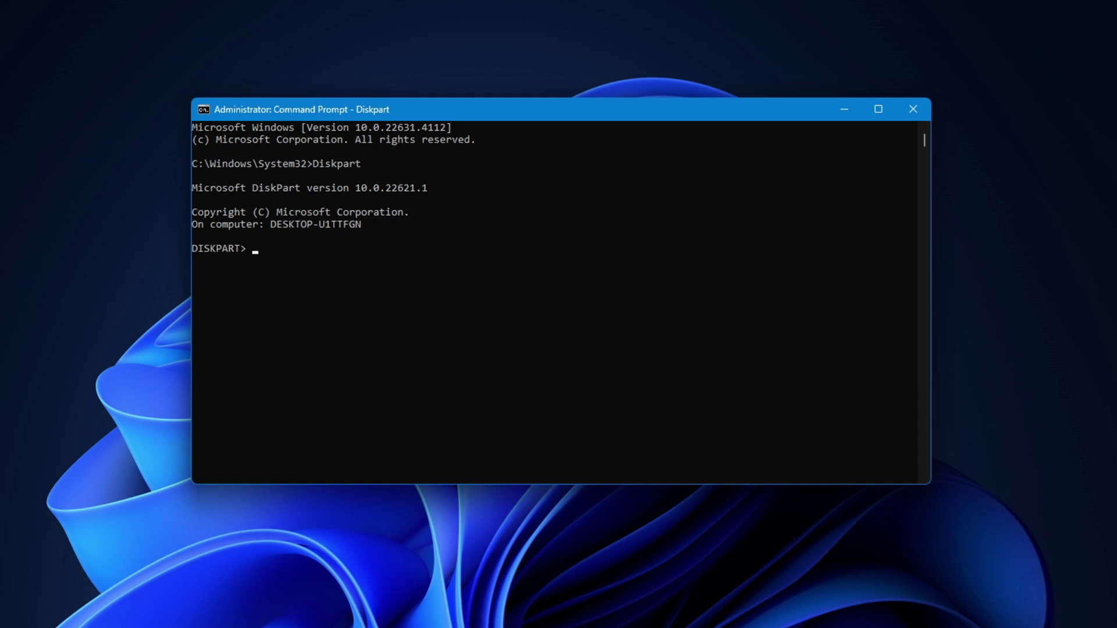
type("list disk")
Run 'list disk' to show Disk 1 offline at 3726 GB and Disk 2 online at 465 GB
key("Return")
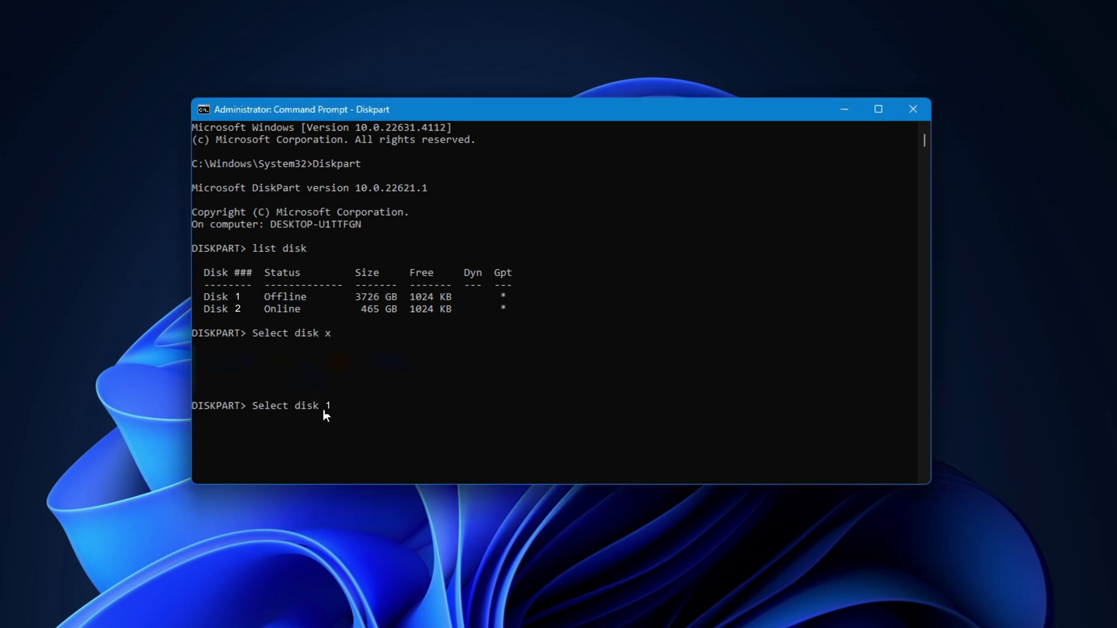
Run 'Select disk 1' so DiskPart makes the offline Disk 1 the selected disk
key("Return")
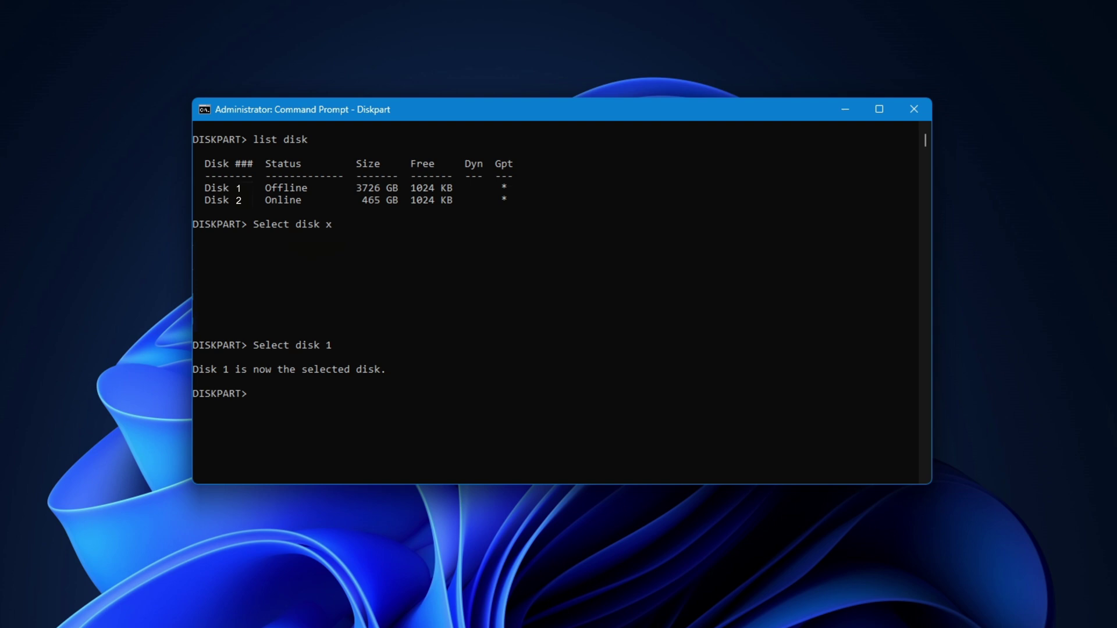
type(" unique dis")
type("k ID= (New signatu")
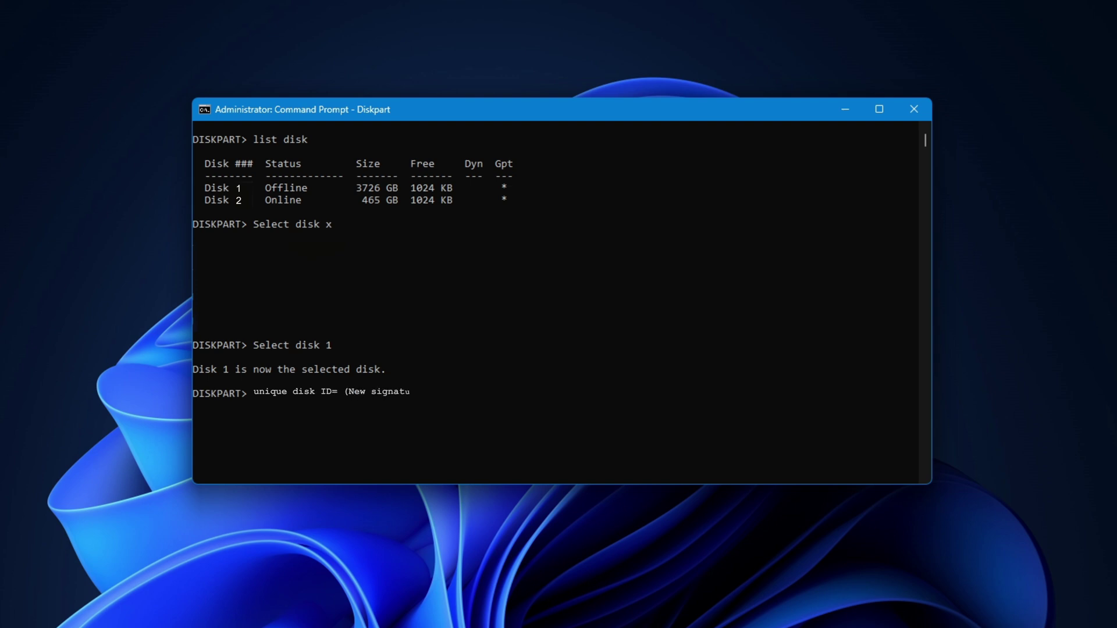
type("re) where (New s")
type("ignature) is the ne")
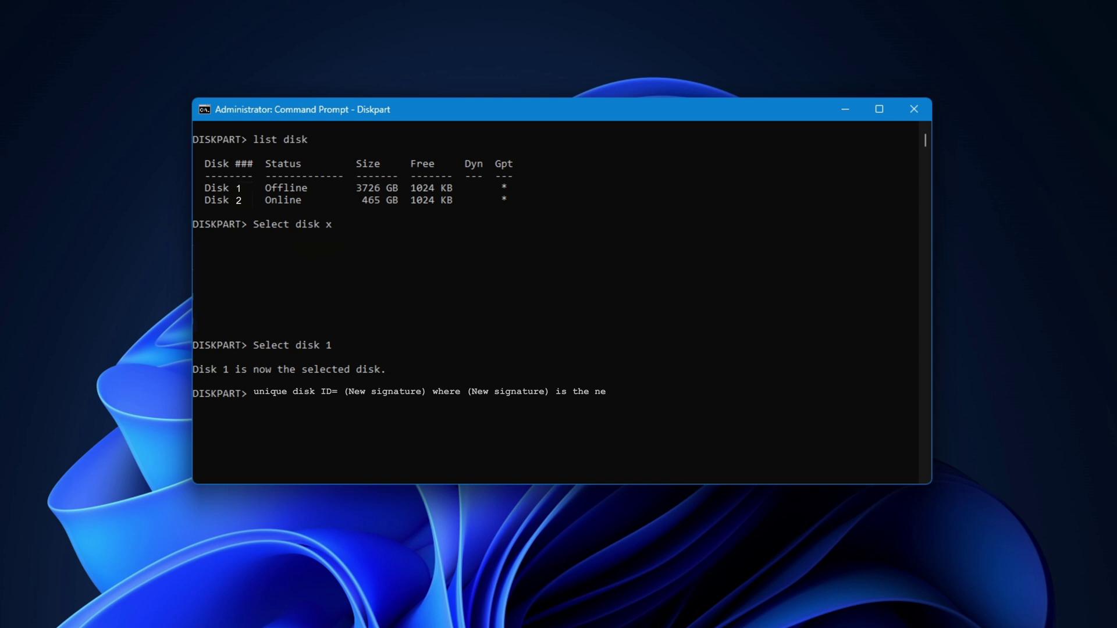
type("w ID in hexadecim")
type("al")
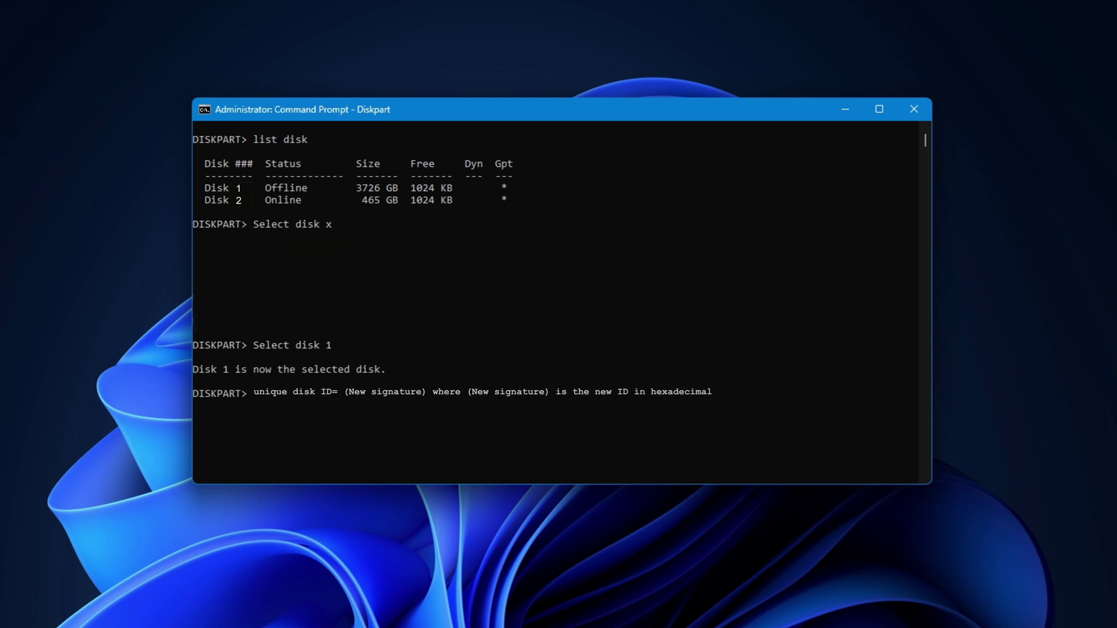